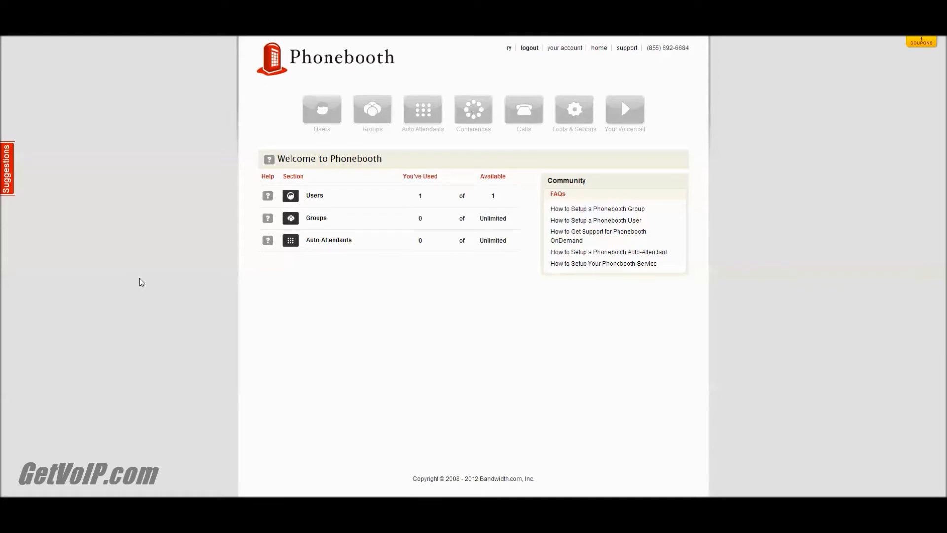
Step: Show the account's users and try raising the user allowance by 49 before returning it to 1
{"action": "left_click", "coordinate": [291, 199]}
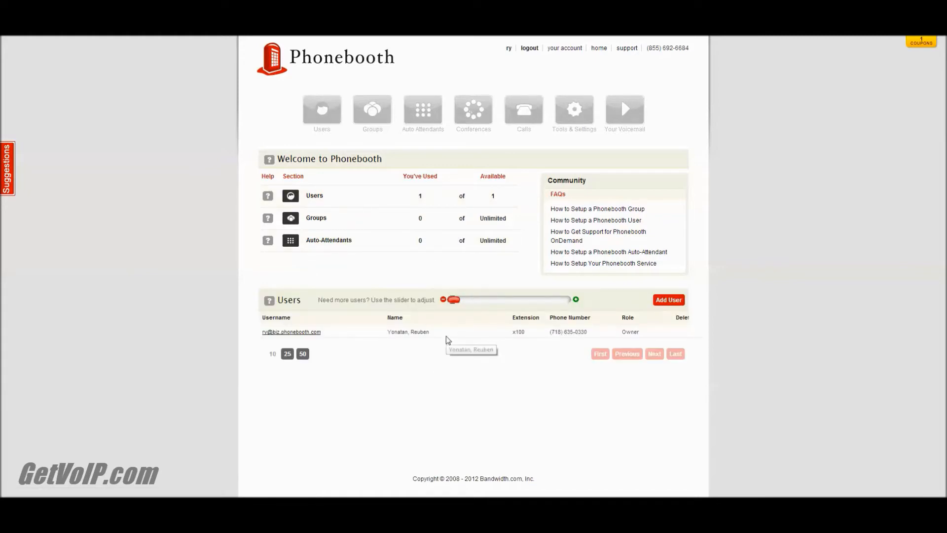
{"action": "mouse_move", "coordinate": [455, 303]}
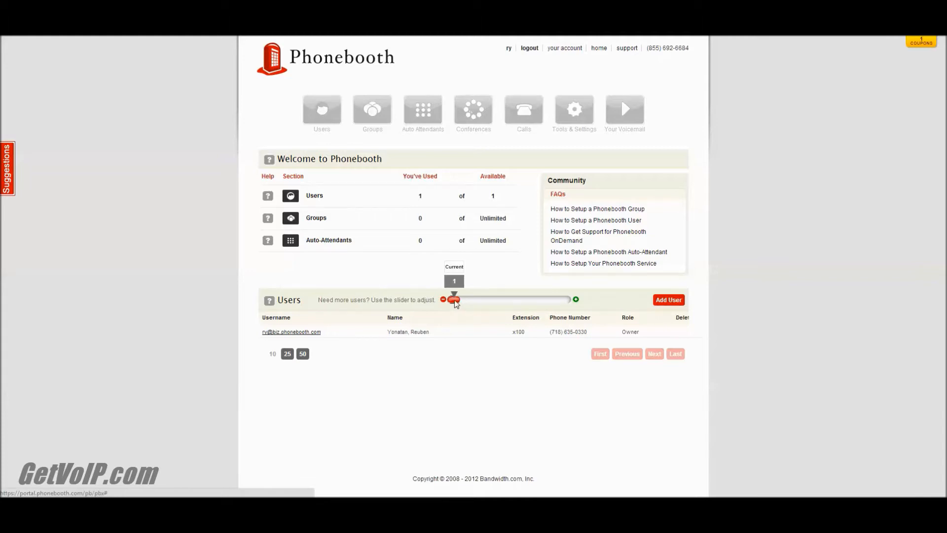
{"action": "left_click_drag", "start_coordinate": [455, 302], "coordinate": [575, 304]}
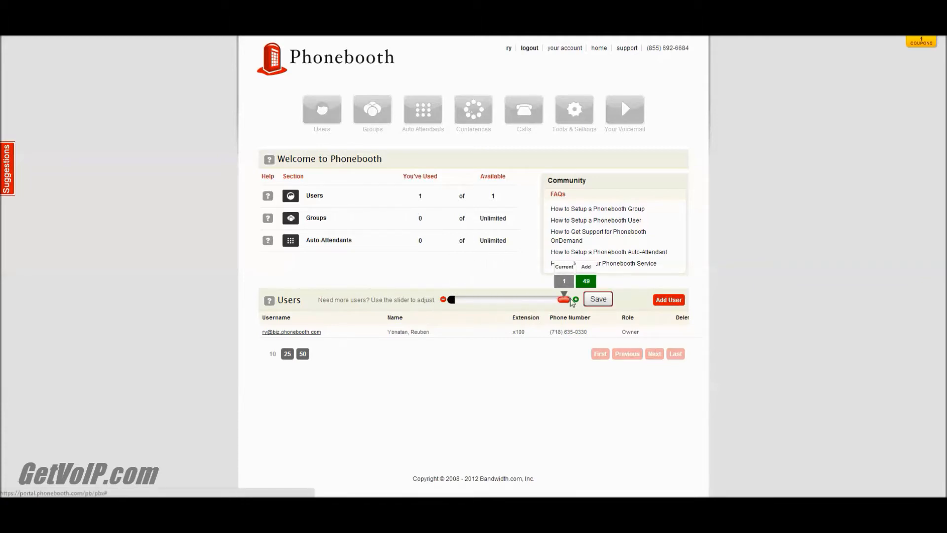
{"action": "left_click_drag", "start_coordinate": [567, 302], "coordinate": [450, 306]}
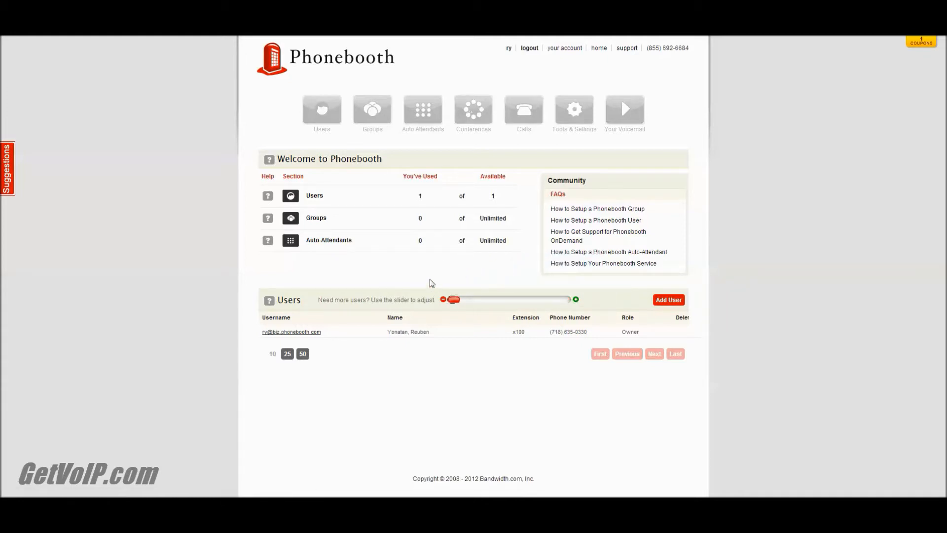
Step: Create a new group named Sales and save 322 as its extension
{"action": "left_click", "coordinate": [290, 220]}
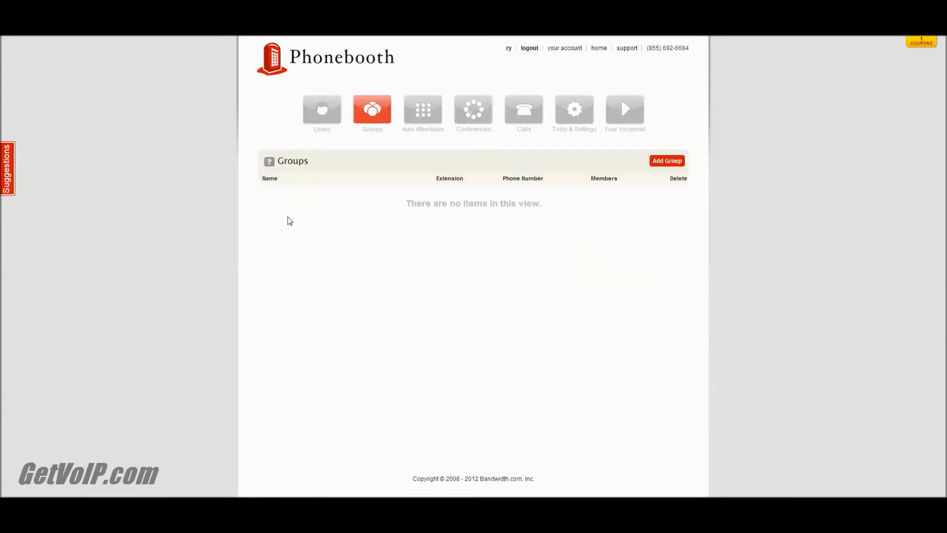
{"action": "left_click", "coordinate": [667, 161]}
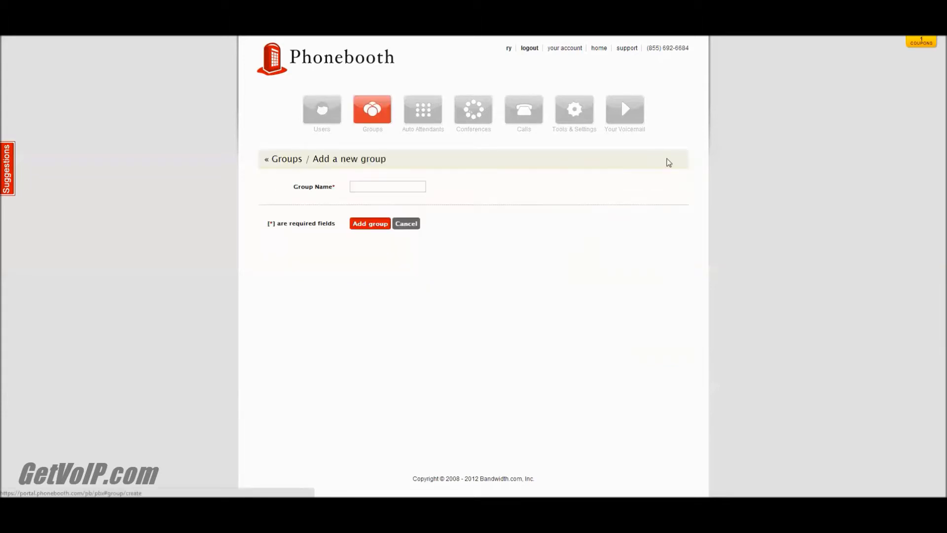
{"action": "left_click", "coordinate": [419, 184]}
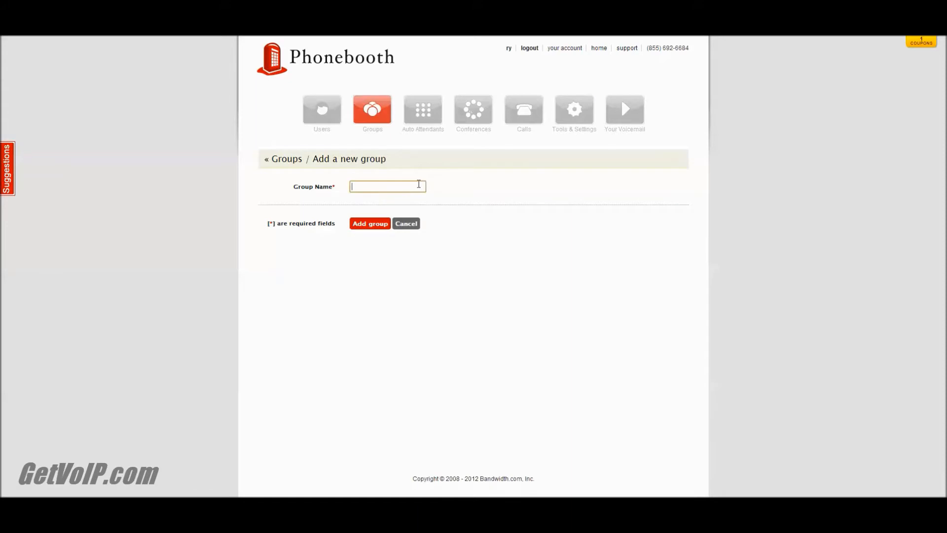
{"action": "type", "text": "Sales"}
{"action": "left_click", "coordinate": [375, 225]}
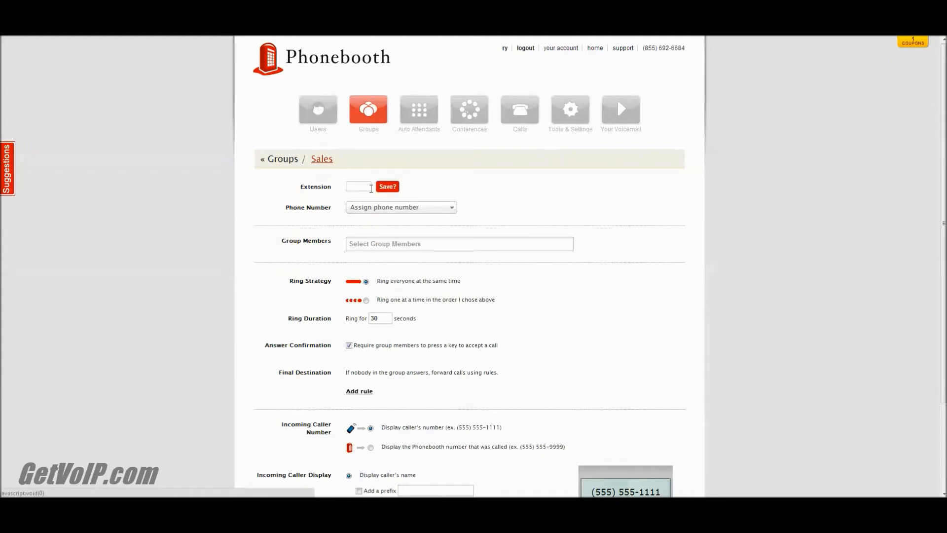
{"action": "type", "text": "22"}
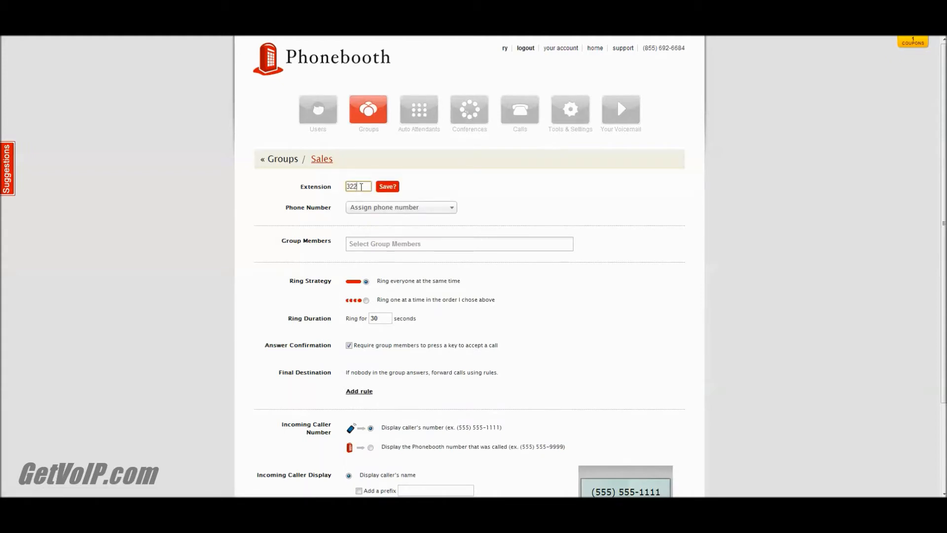
{"action": "left_click", "coordinate": [384, 189]}
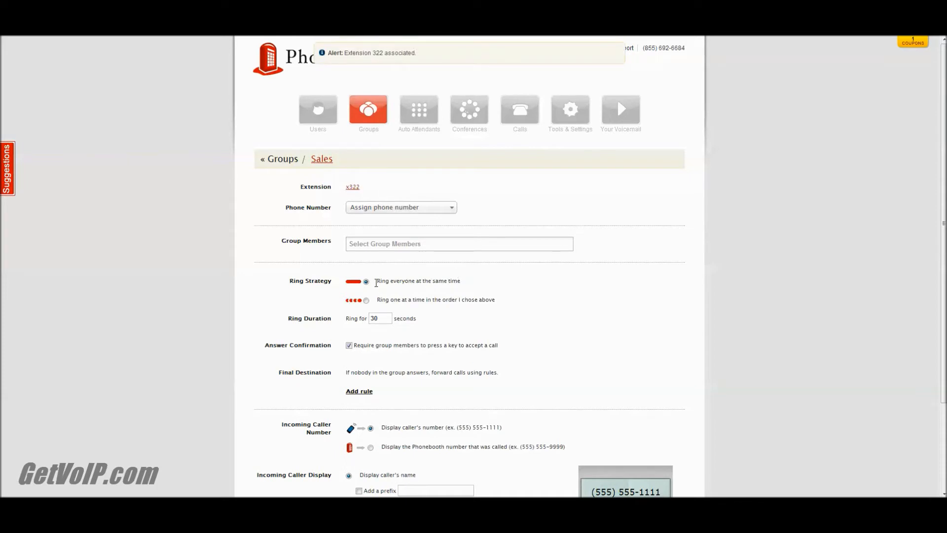
Step: Add a final destination rule to the Sales group that forwards unanswered calls to the existing user for 10 seconds
{"action": "scroll", "coordinate": [381, 298], "scroll_direction": "down", "scroll_amount": 2}
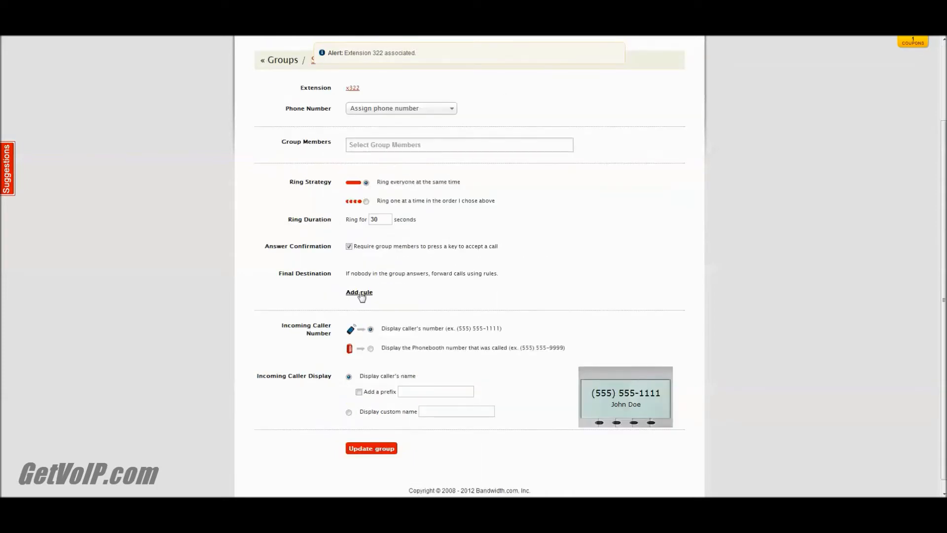
{"action": "left_click", "coordinate": [359, 292]}
{"action": "left_click", "coordinate": [424, 293]}
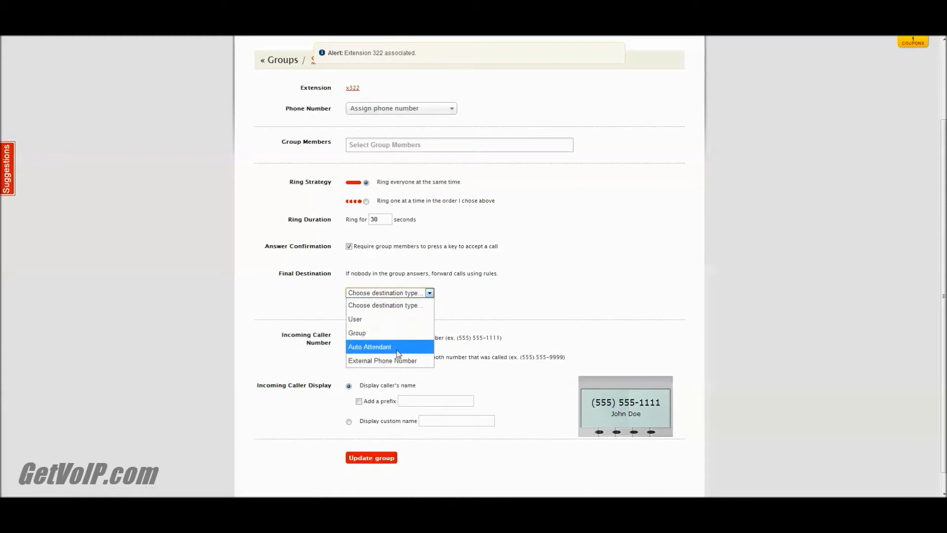
{"action": "left_click", "coordinate": [403, 326]}
{"action": "left_click", "coordinate": [493, 293]}
{"action": "left_click", "coordinate": [485, 319]}
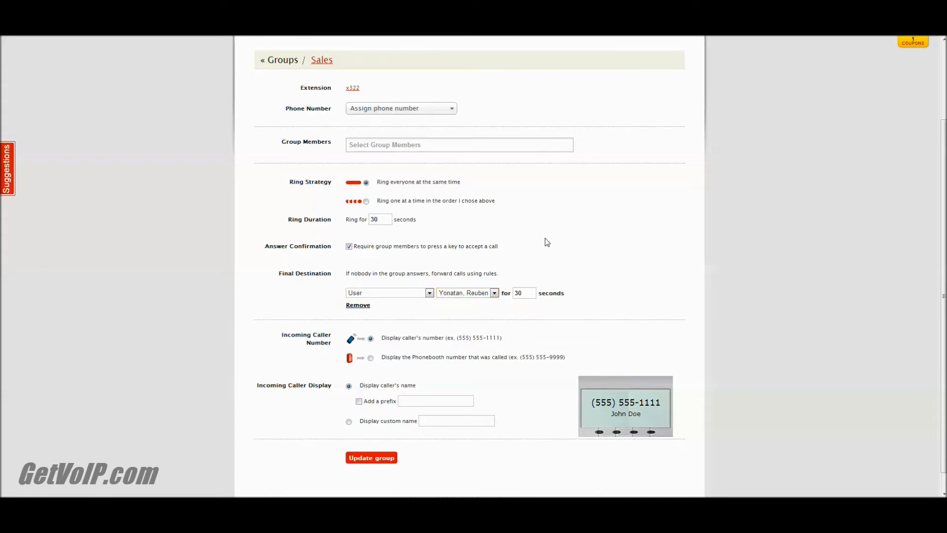
{"action": "left_click", "coordinate": [524, 294]}
{"action": "double_click", "coordinate": [523, 294]}
{"action": "key", "text": "BackSpace"}
{"action": "type", "text": "10"}
Step: Add the existing user as a member of the Sales group and update the group
{"action": "scroll", "coordinate": [401, 323], "scroll_direction": "down", "scroll_amount": 1}
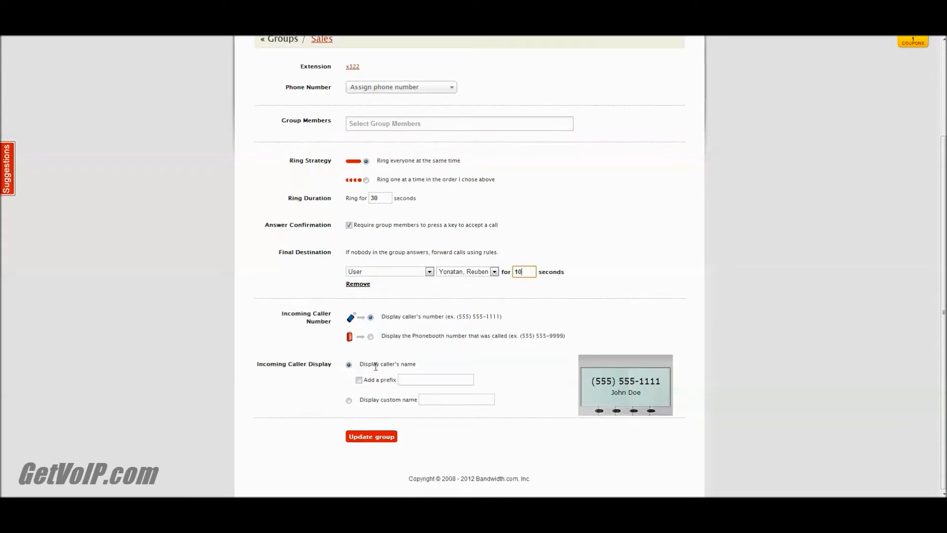
{"action": "left_click", "coordinate": [369, 438]}
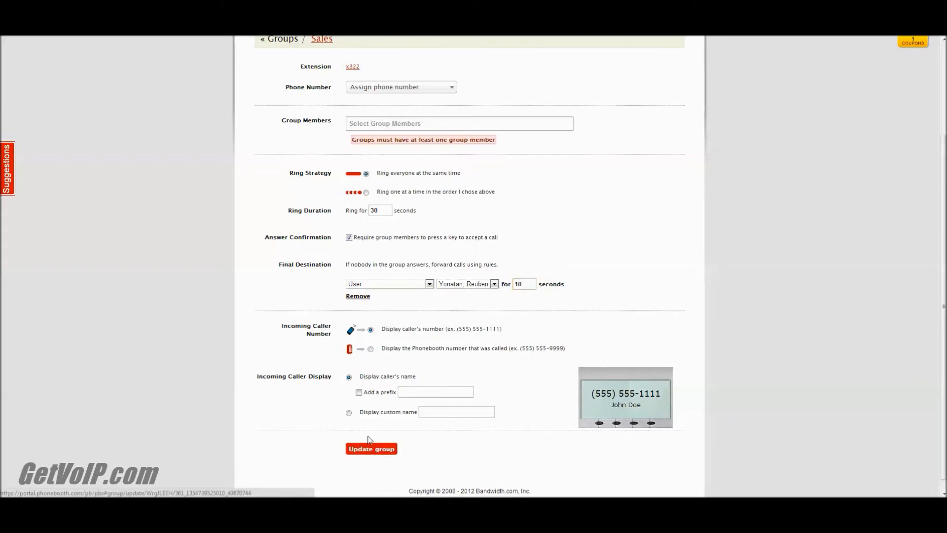
{"action": "left_click", "coordinate": [441, 125]}
{"action": "left_click", "coordinate": [438, 137]}
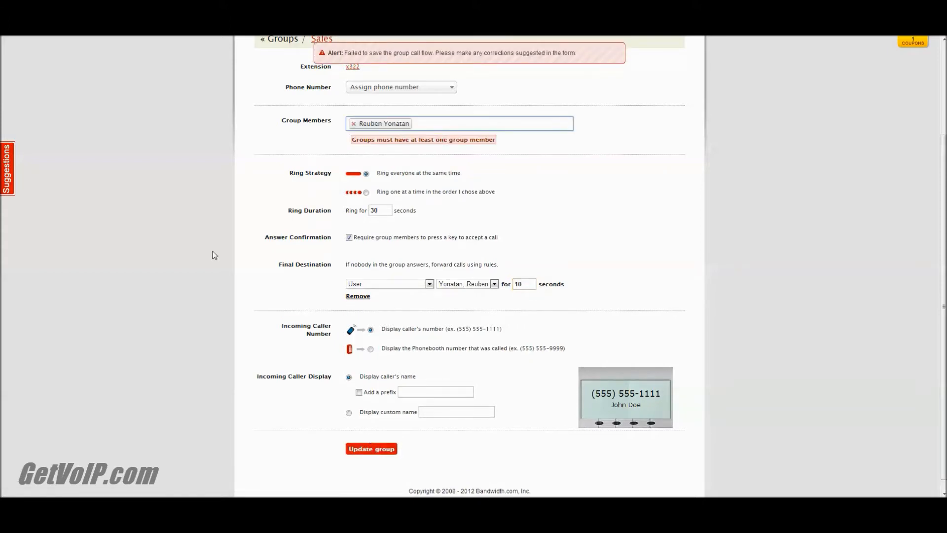
{"action": "left_click", "coordinate": [370, 438]}
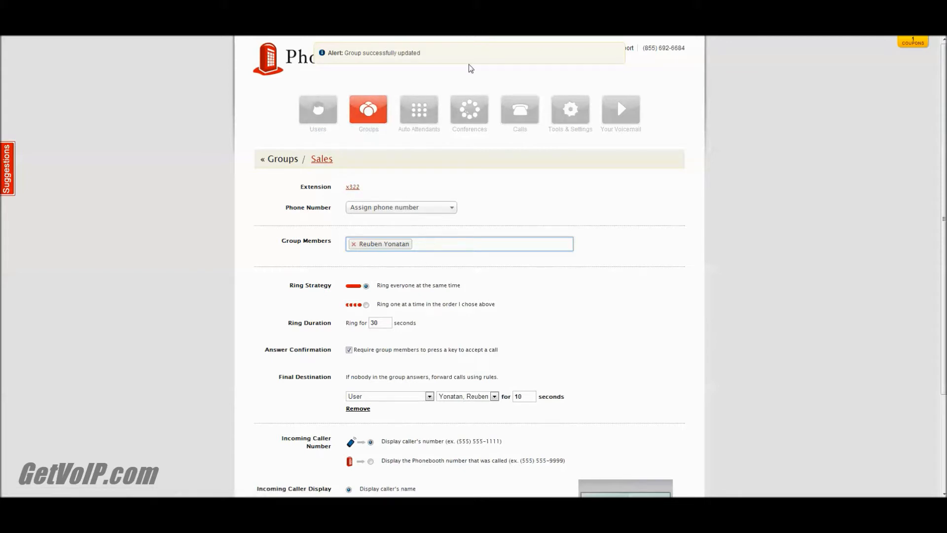
Step: Create a new auto attendant named Business Hours
{"action": "left_click", "coordinate": [420, 123]}
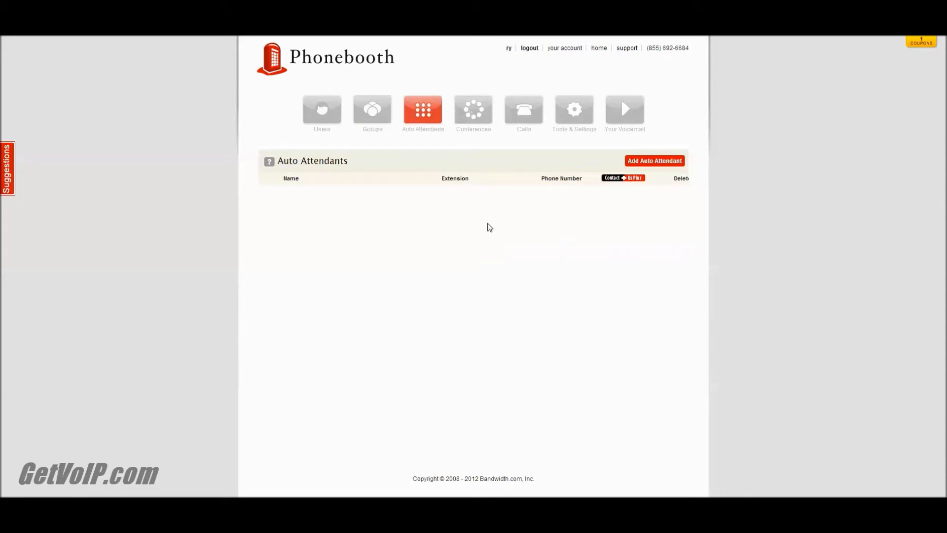
{"action": "left_click", "coordinate": [637, 163]}
{"action": "left_click", "coordinate": [408, 186]}
{"action": "type", "text": "Business Hours"}
{"action": "left_click", "coordinate": [407, 224]}
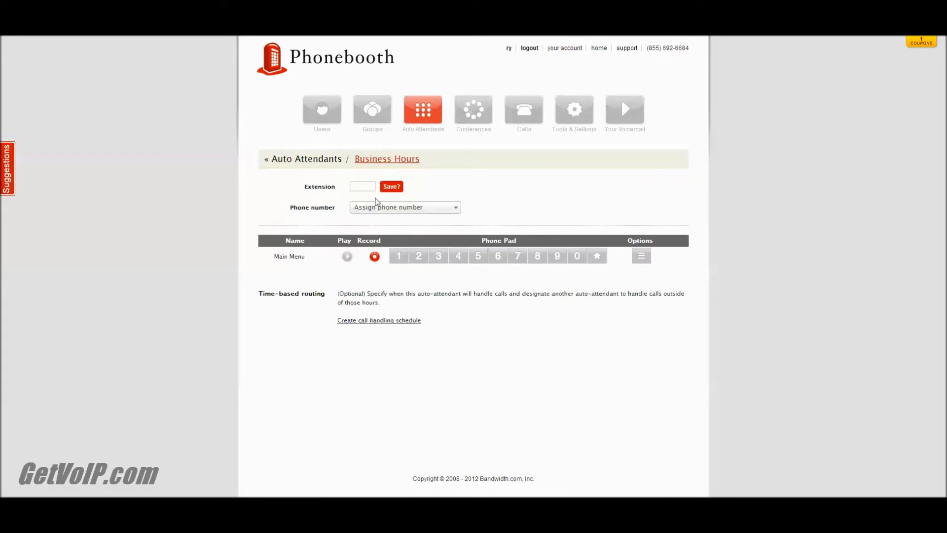
{"action": "left_click", "coordinate": [359, 186]}
Step: Route phone pad key 1 of the Business Hours main menu to the existing user and save it
{"action": "left_click", "coordinate": [397, 257]}
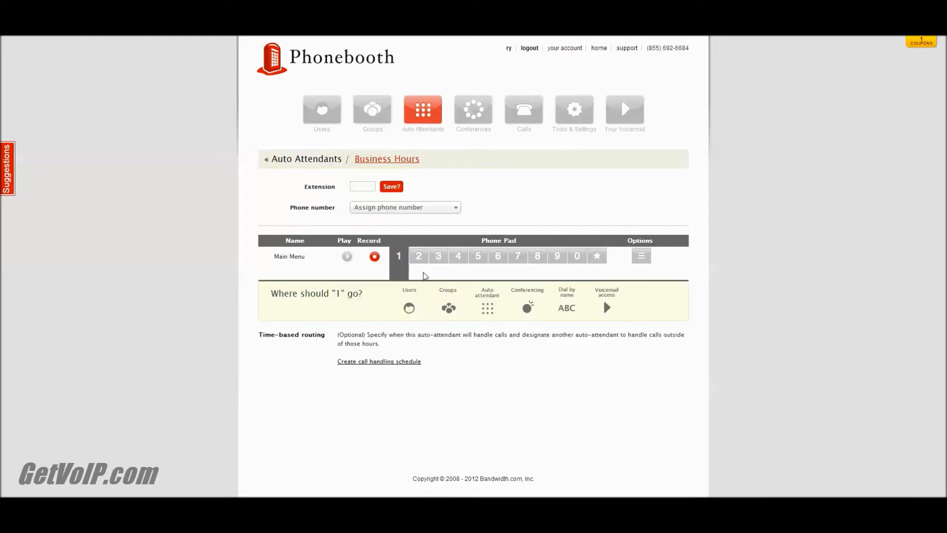
{"action": "left_click", "coordinate": [408, 310]}
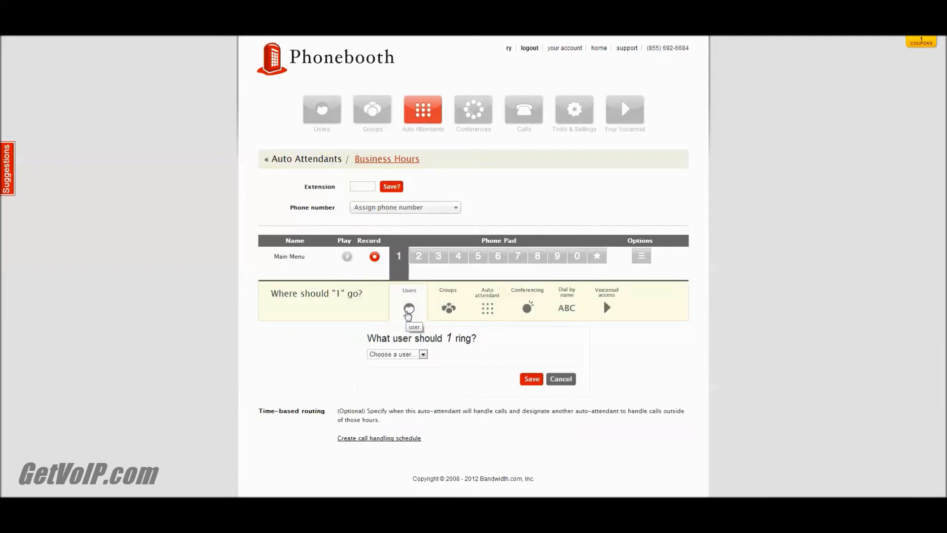
{"action": "left_click", "coordinate": [423, 354]}
{"action": "left_click", "coordinate": [395, 380]}
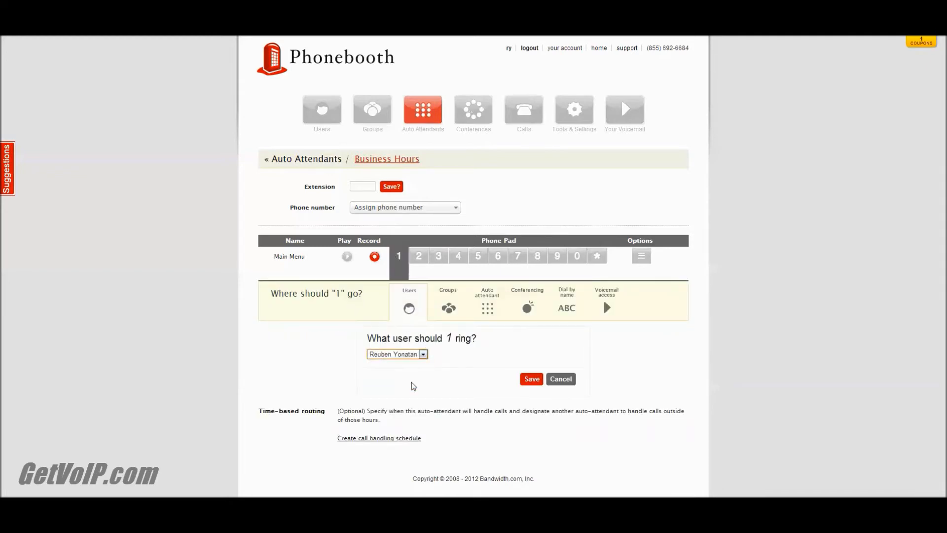
{"action": "left_click", "coordinate": [533, 379]}
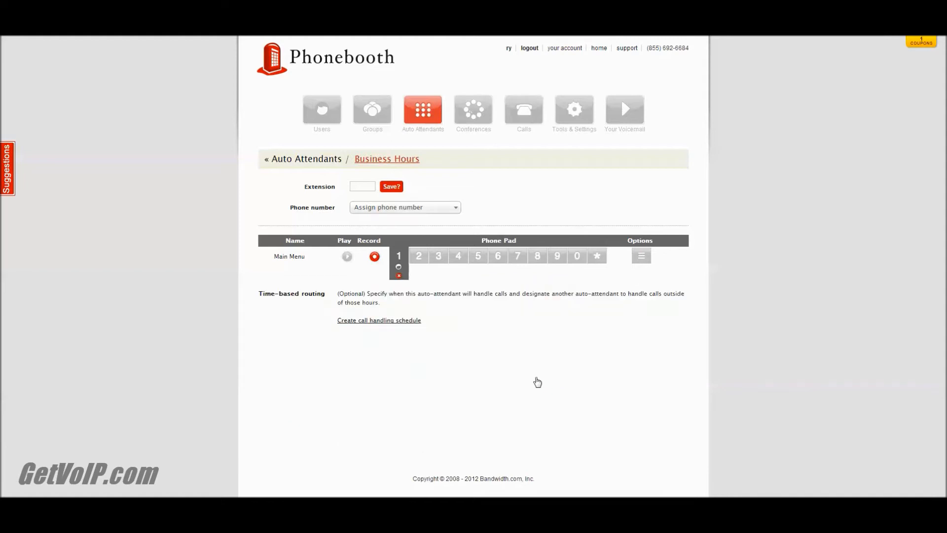
Step: Route phone pad key 2 of the main menu to the Sales group and save it
{"action": "left_click", "coordinate": [423, 255]}
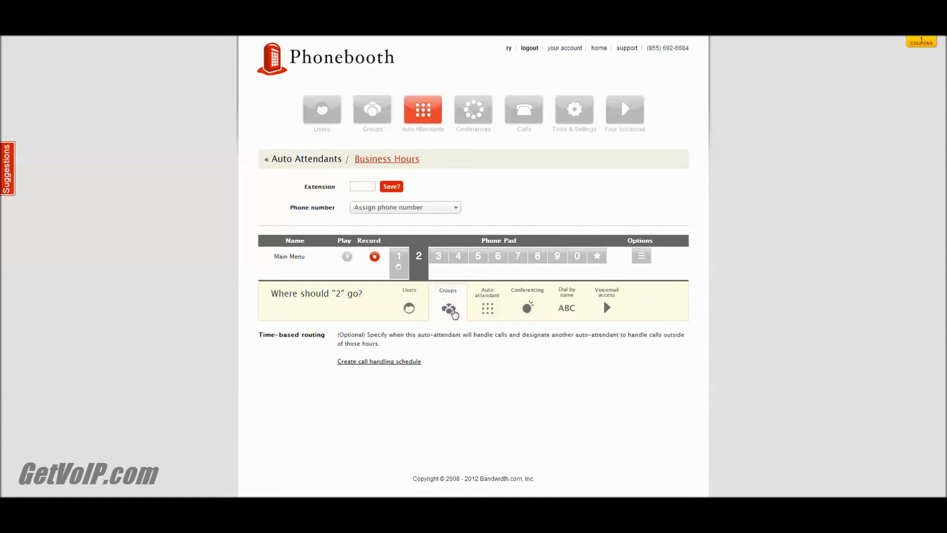
{"action": "left_click", "coordinate": [453, 311]}
{"action": "left_click", "coordinate": [426, 355]}
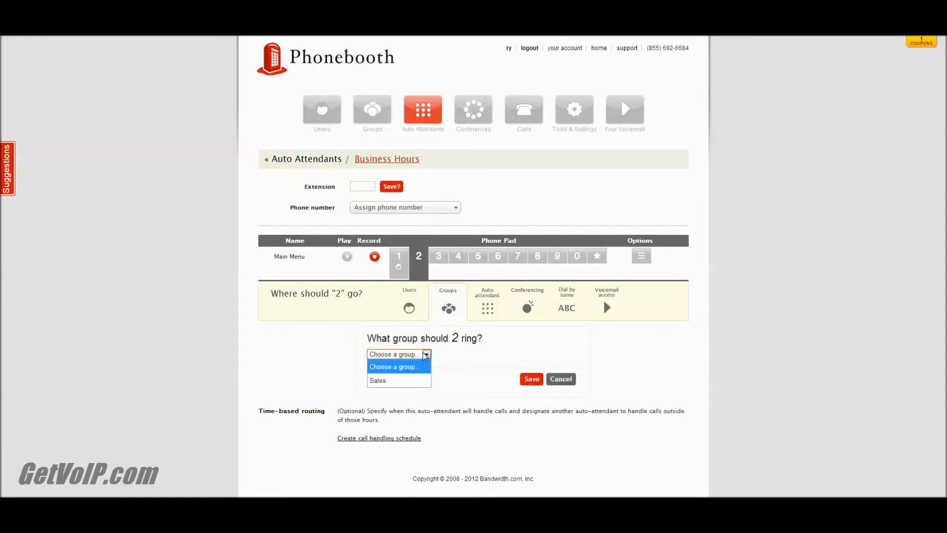
{"action": "left_click", "coordinate": [421, 381]}
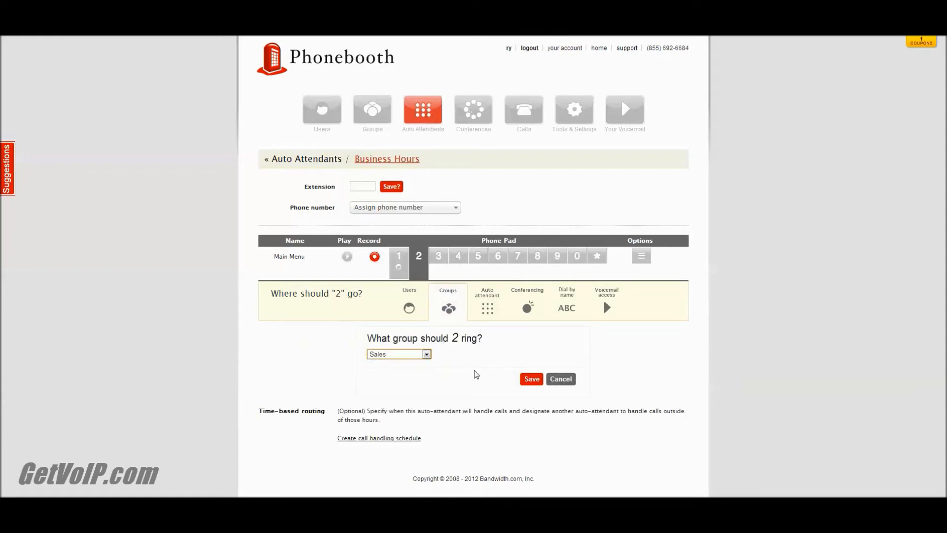
{"action": "left_click", "coordinate": [532, 379]}
Step: Route phone pad key 3 of the main menu to the Advertising group and save it
{"action": "left_click", "coordinate": [438, 256]}
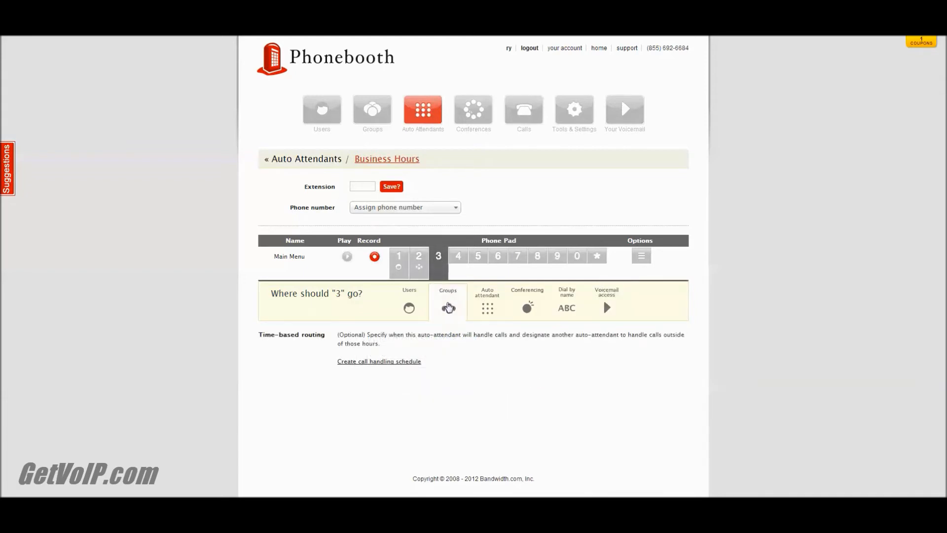
{"action": "left_click", "coordinate": [449, 307]}
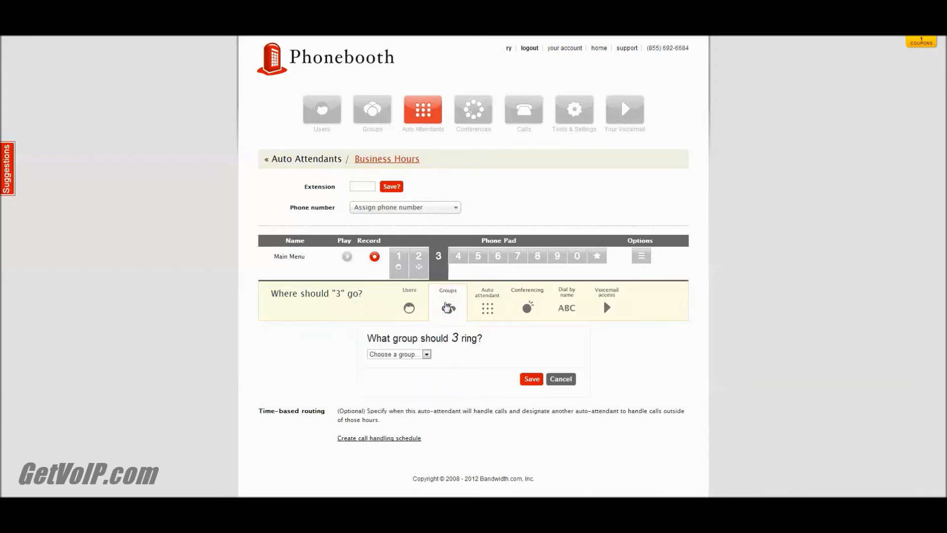
{"action": "left_click", "coordinate": [424, 355]}
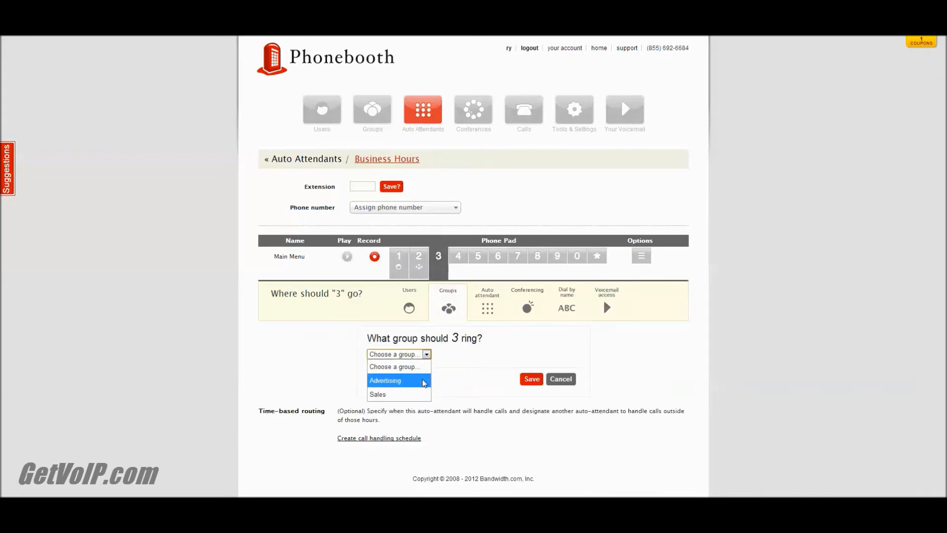
{"action": "left_click", "coordinate": [423, 380]}
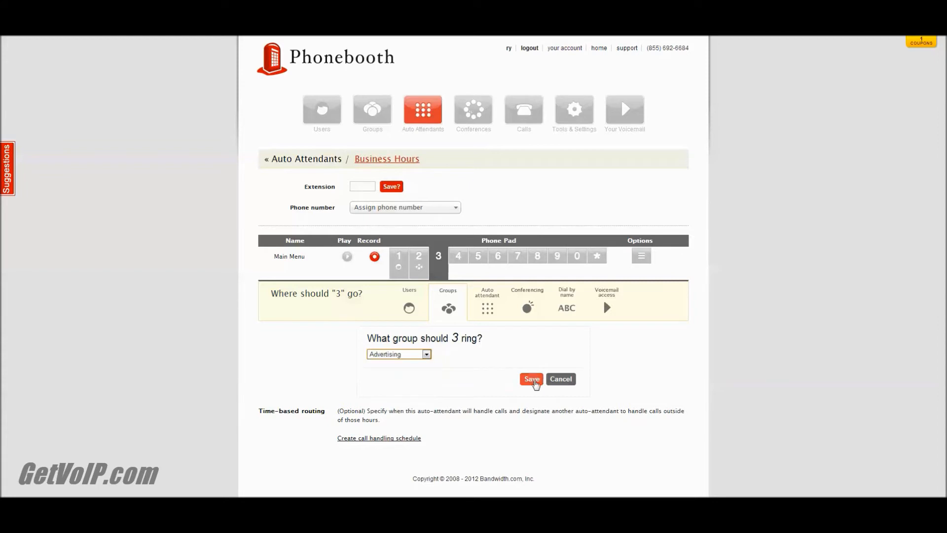
{"action": "left_click", "coordinate": [535, 383]}
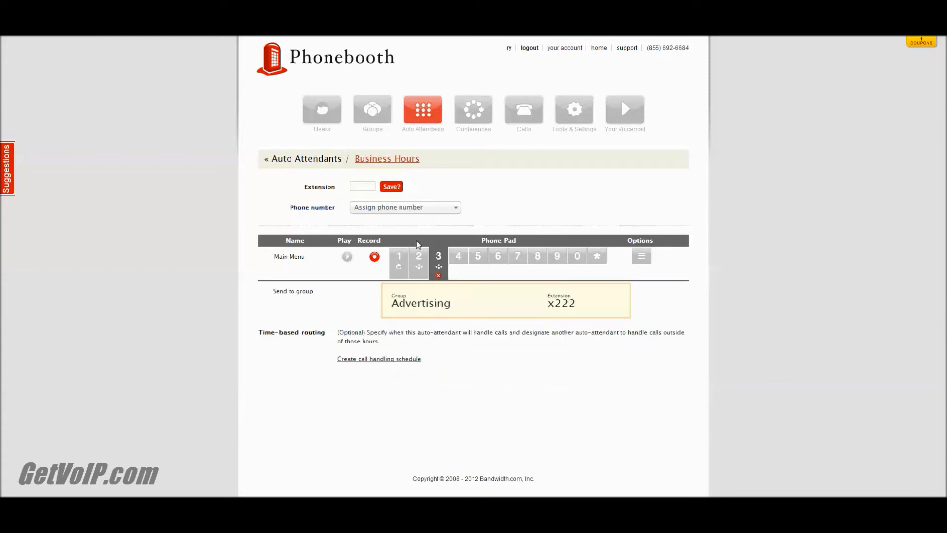
Step: Set phone pad key 4 to the auto attendant option "Return to this menu" and save it
{"action": "left_click", "coordinate": [455, 262]}
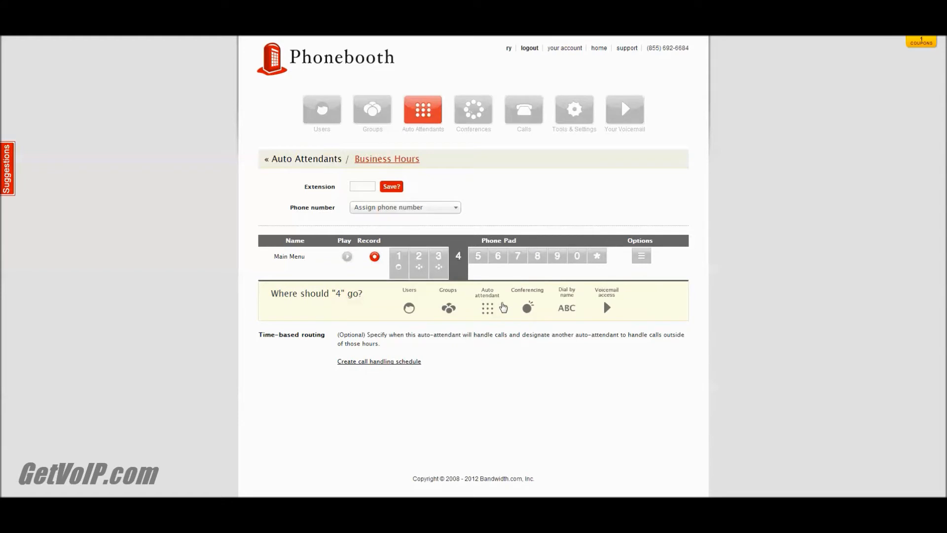
{"action": "left_click", "coordinate": [490, 312]}
{"action": "left_click", "coordinate": [431, 354]}
{"action": "left_click", "coordinate": [420, 379]}
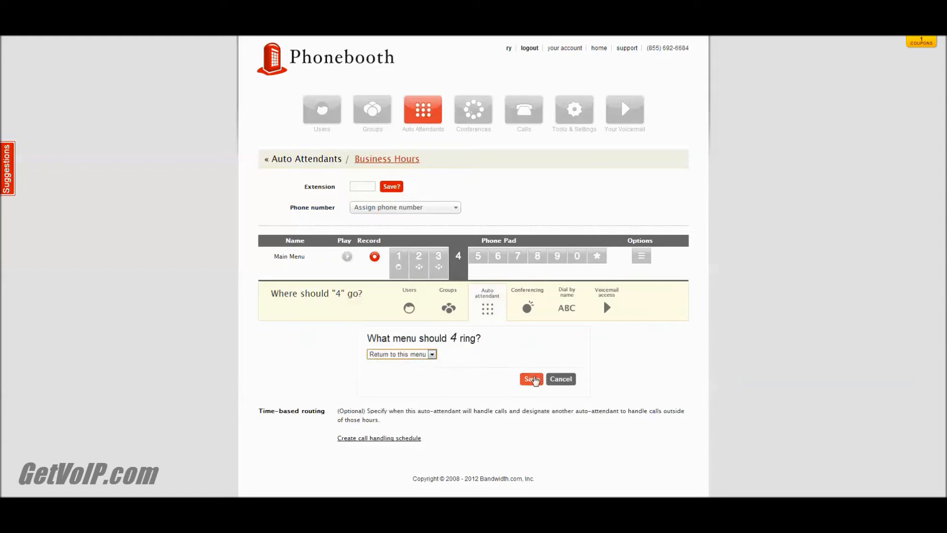
{"action": "left_click", "coordinate": [531, 379]}
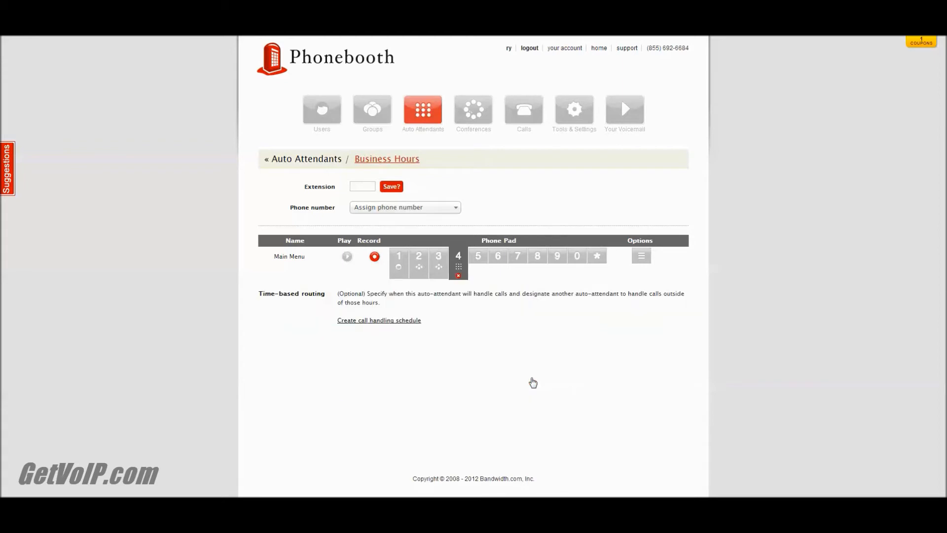
Step: Route phone pad key 8 of the Business Hours main menu to the conference bridge and confirm it
{"action": "left_click", "coordinate": [541, 259]}
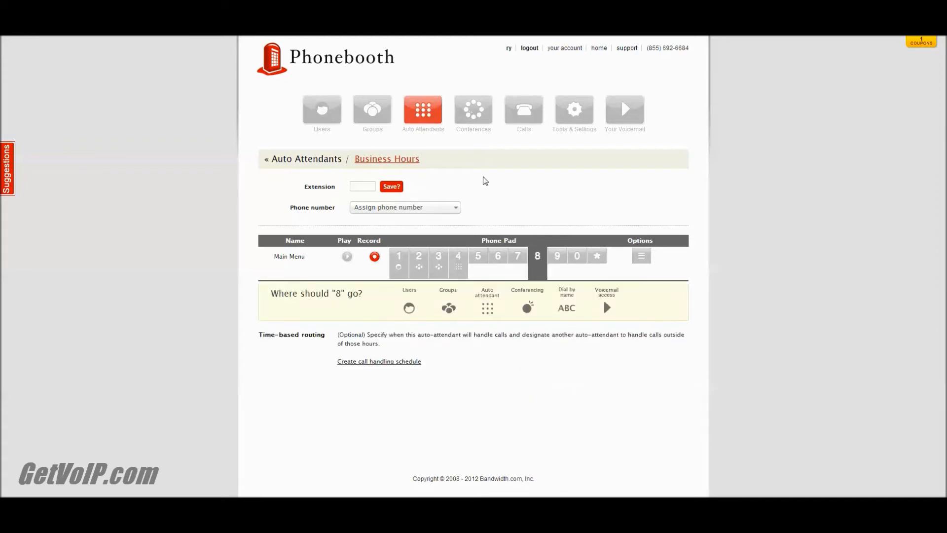
{"action": "left_click", "coordinate": [525, 301]}
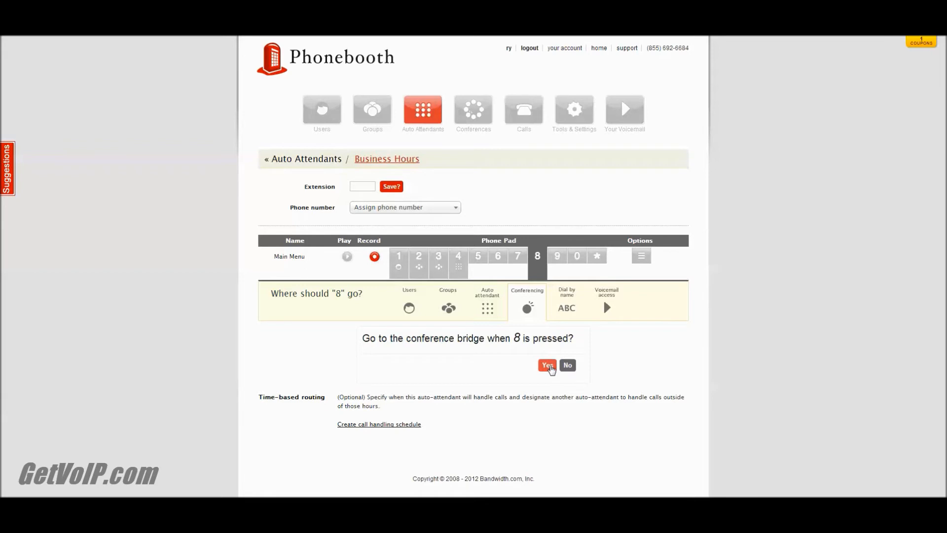
{"action": "left_click", "coordinate": [548, 365]}
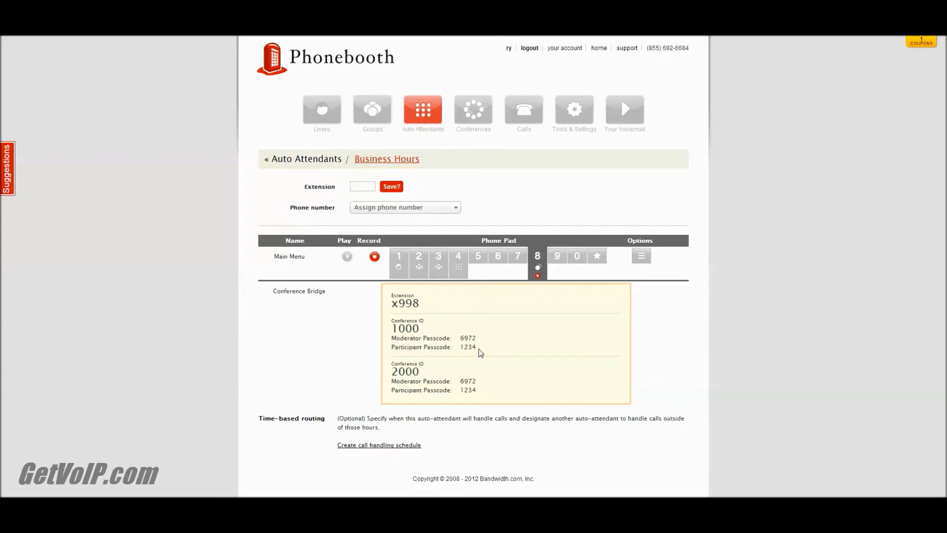
Step: Route the star key of the main menu to voicemail access and confirm it
{"action": "left_click", "coordinate": [564, 265]}
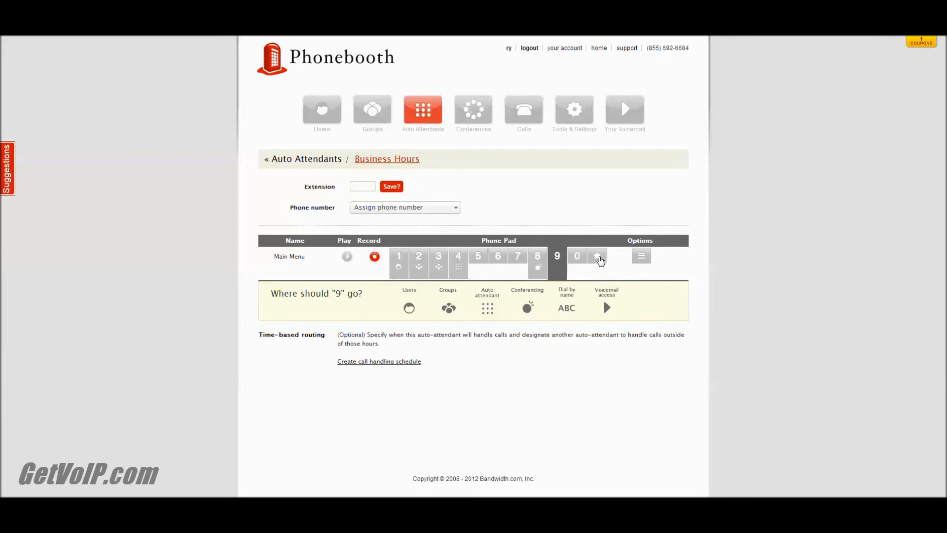
{"action": "left_click", "coordinate": [599, 260]}
{"action": "left_click", "coordinate": [606, 306]}
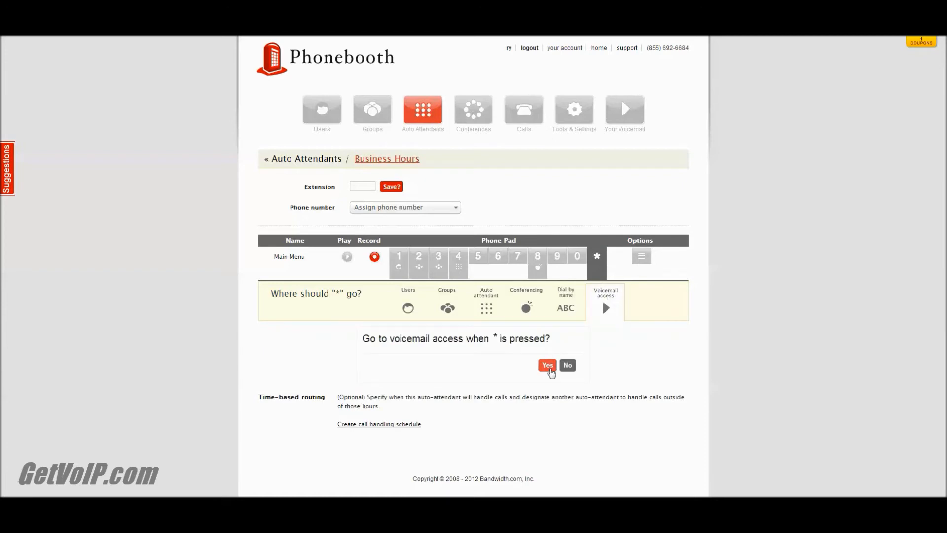
{"action": "left_click", "coordinate": [547, 366]}
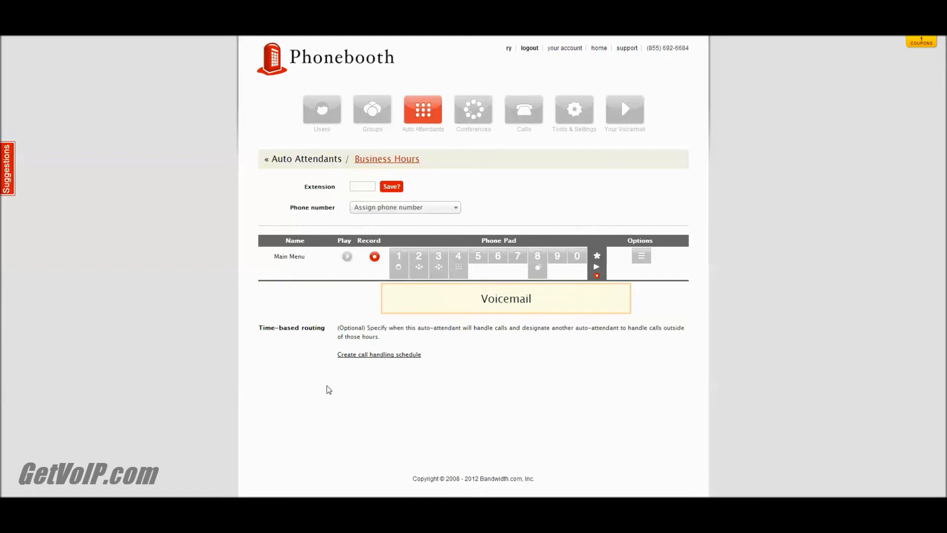
Step: Start a call to the existing user's extension to record the main menu prompt, then close the recording dialog
{"action": "left_click", "coordinate": [642, 257]}
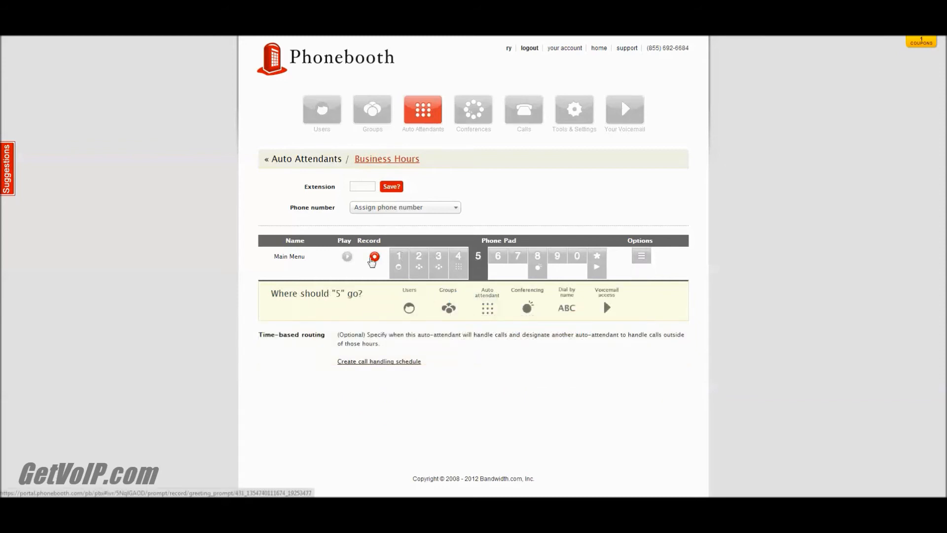
{"action": "left_click", "coordinate": [374, 258]}
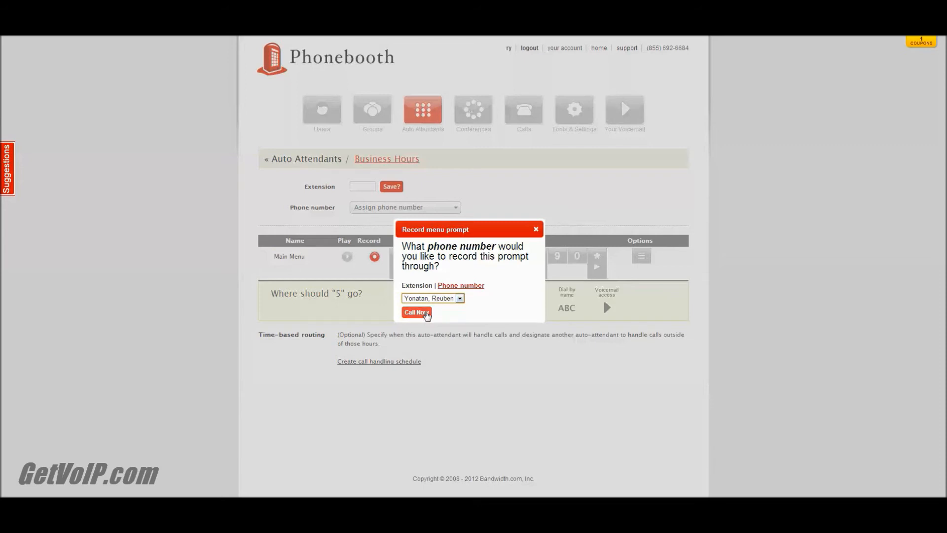
{"action": "left_click", "coordinate": [427, 314]}
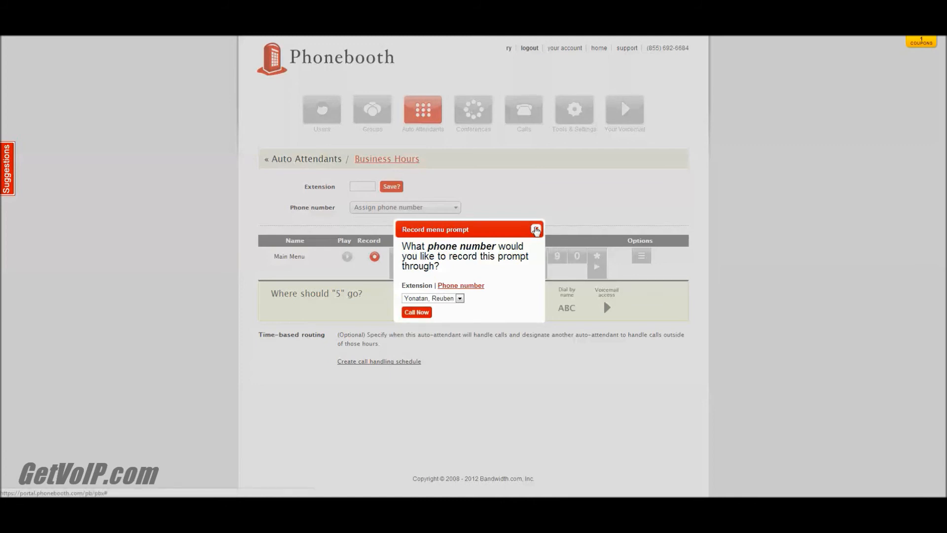
{"action": "left_click", "coordinate": [535, 230]}
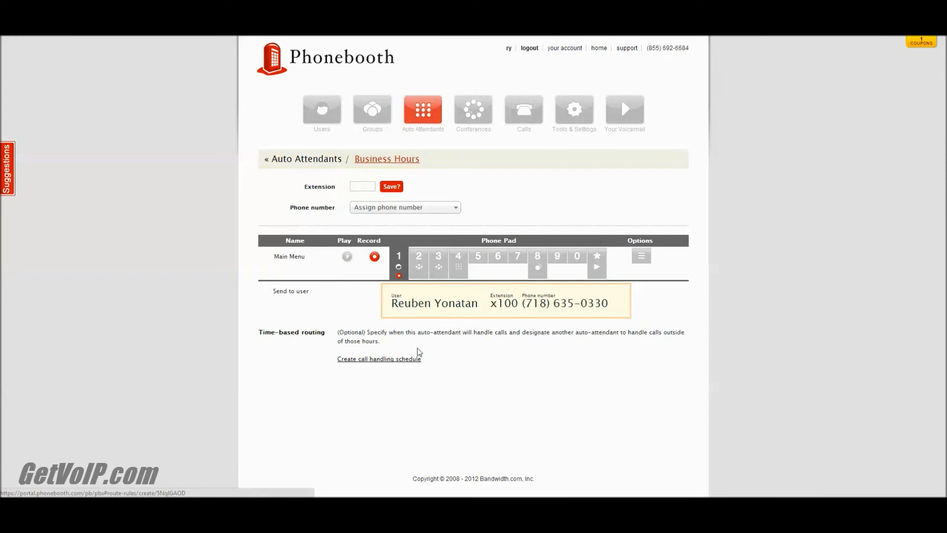
Step: Create a new auto attendant named "After Hours"
{"action": "left_click", "coordinate": [421, 106]}
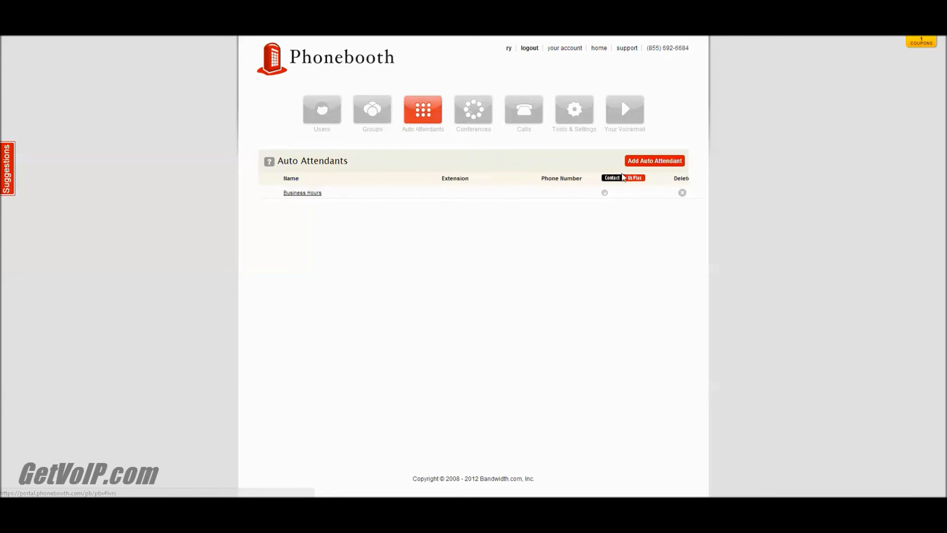
{"action": "left_click", "coordinate": [645, 162]}
{"action": "left_click", "coordinate": [409, 187]}
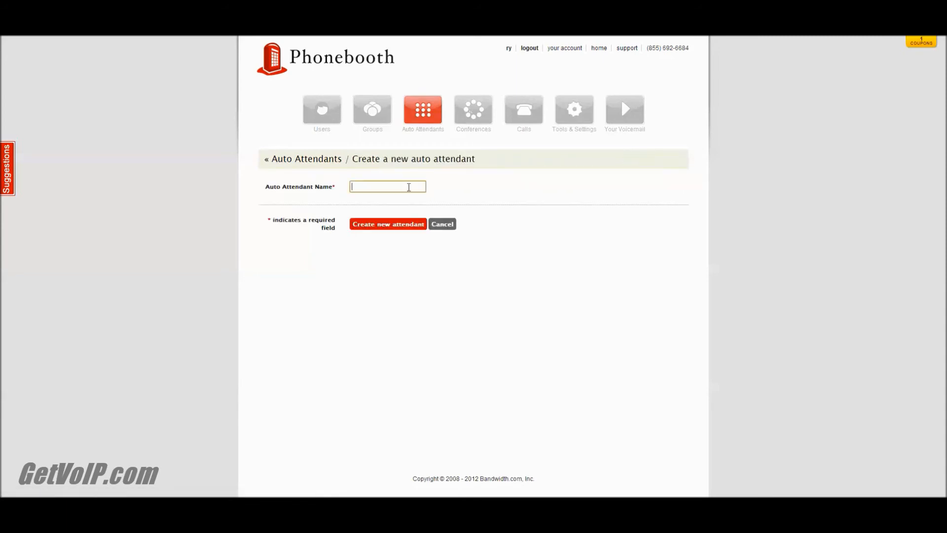
{"action": "type", "text": "After Hours"}
{"action": "left_click", "coordinate": [391, 225]}
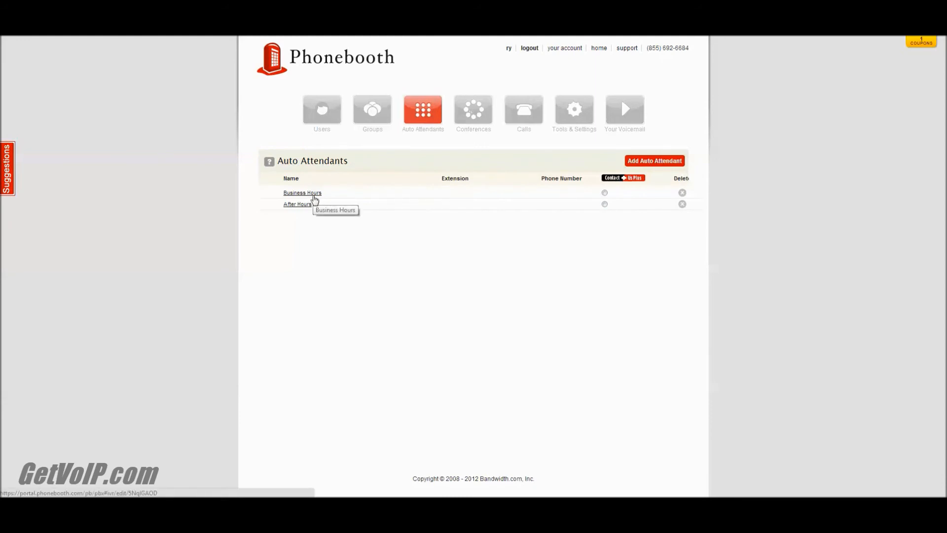
Step: Create a Business Hours call handling schedule for weekdays 9:00 AM to 5:00 PM, with After Hours answering outside these times, and save it
{"action": "left_click", "coordinate": [314, 196]}
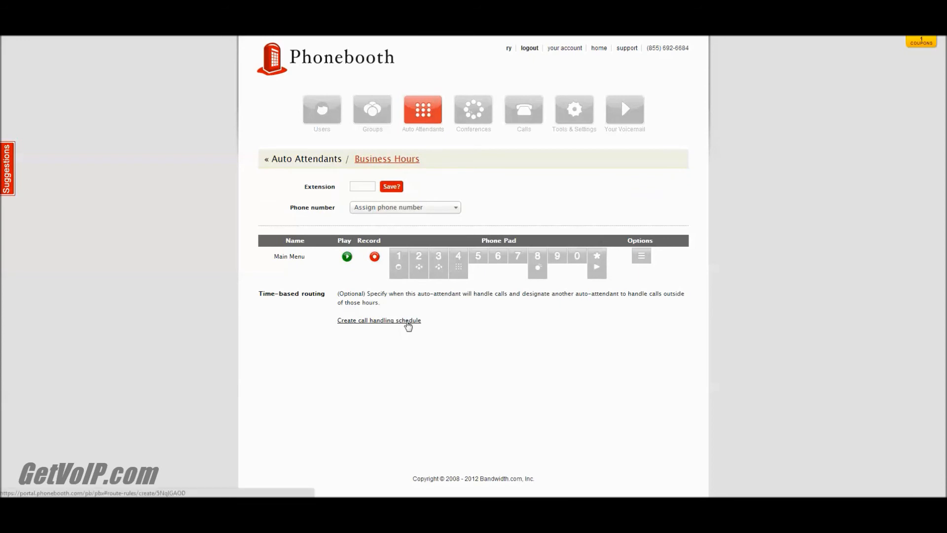
{"action": "left_click", "coordinate": [408, 321]}
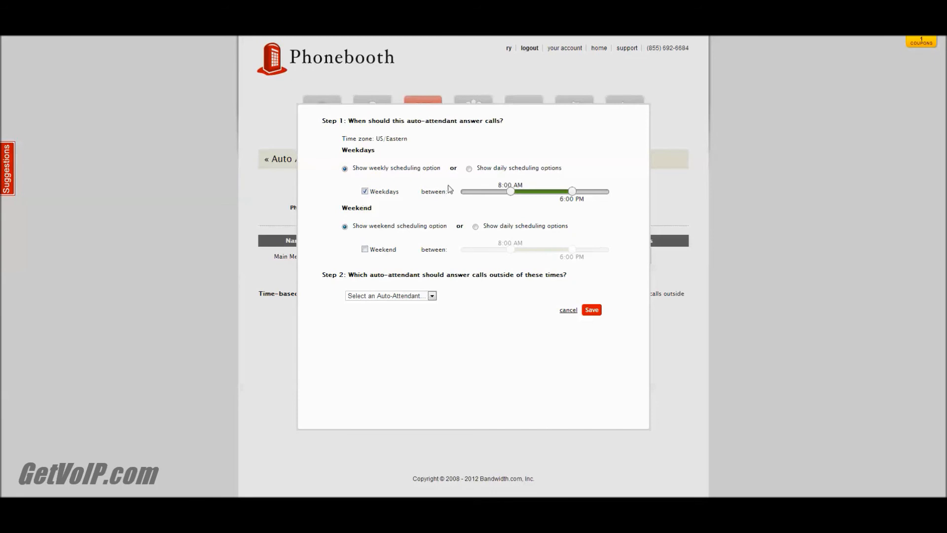
{"action": "left_click_drag", "start_coordinate": [512, 191], "coordinate": [568, 193]}
{"action": "left_click", "coordinate": [433, 296]}
{"action": "left_click", "coordinate": [429, 321]}
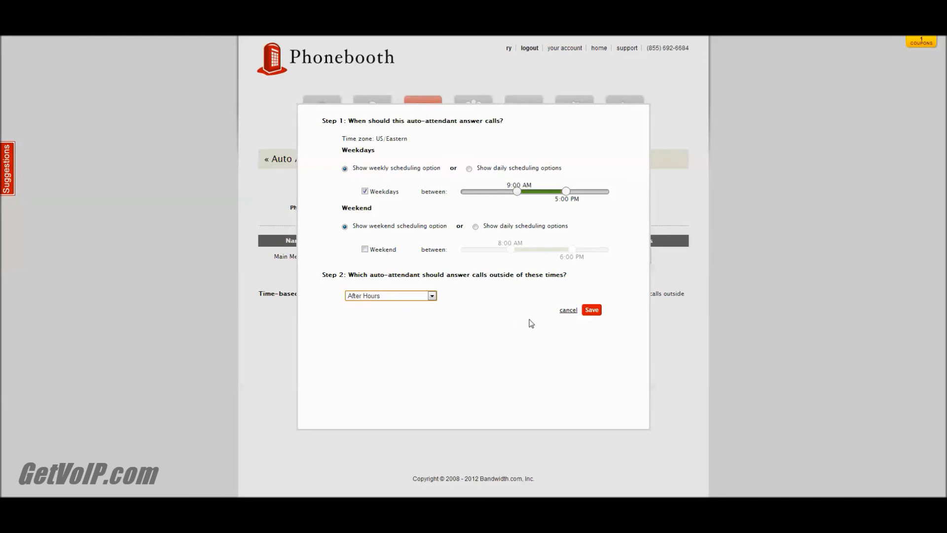
{"action": "left_click", "coordinate": [592, 311]}
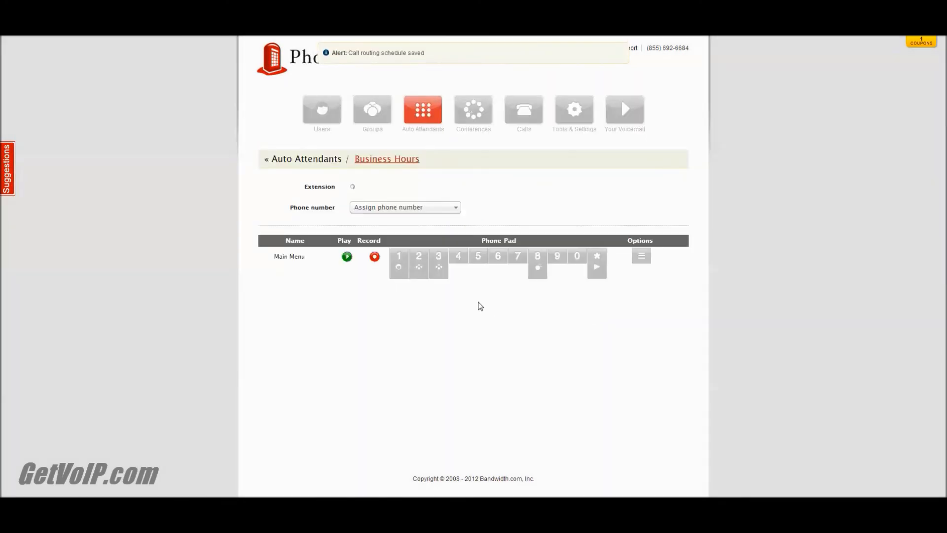